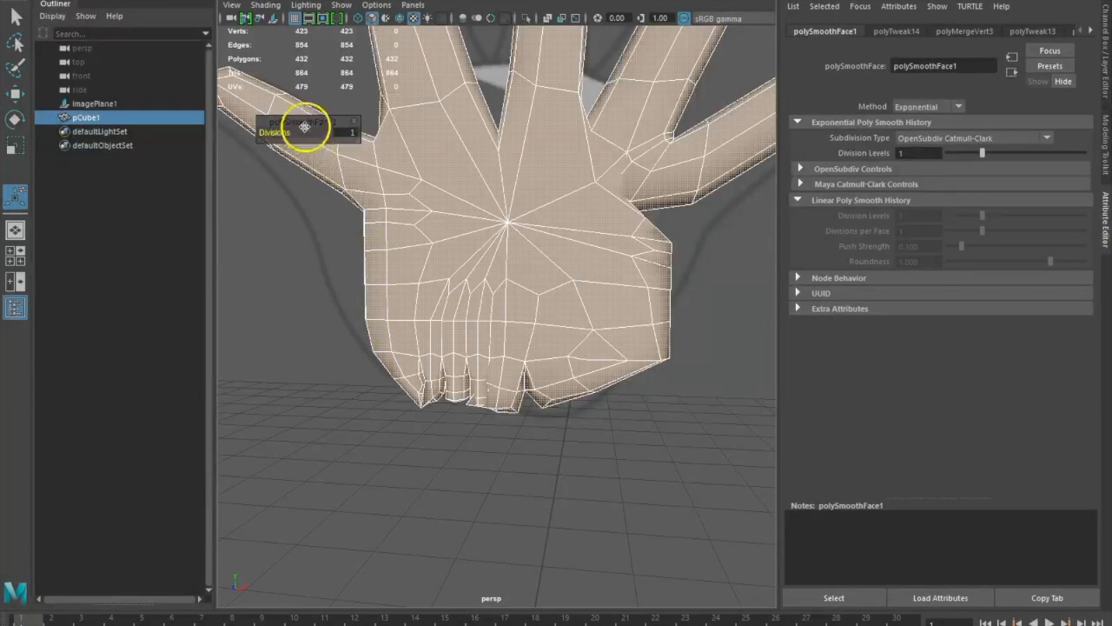
Try 2 divisions for the smoothing of the hand mesh and set the divisions back to 1
left_click_drag(305, 121, 278, 280)
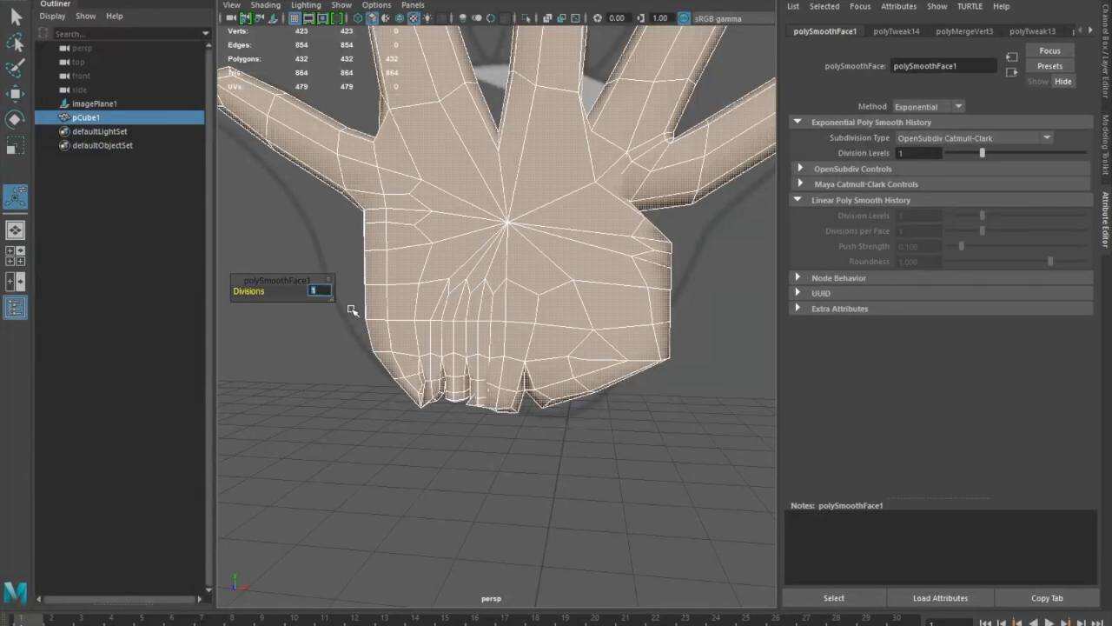
key("Return")
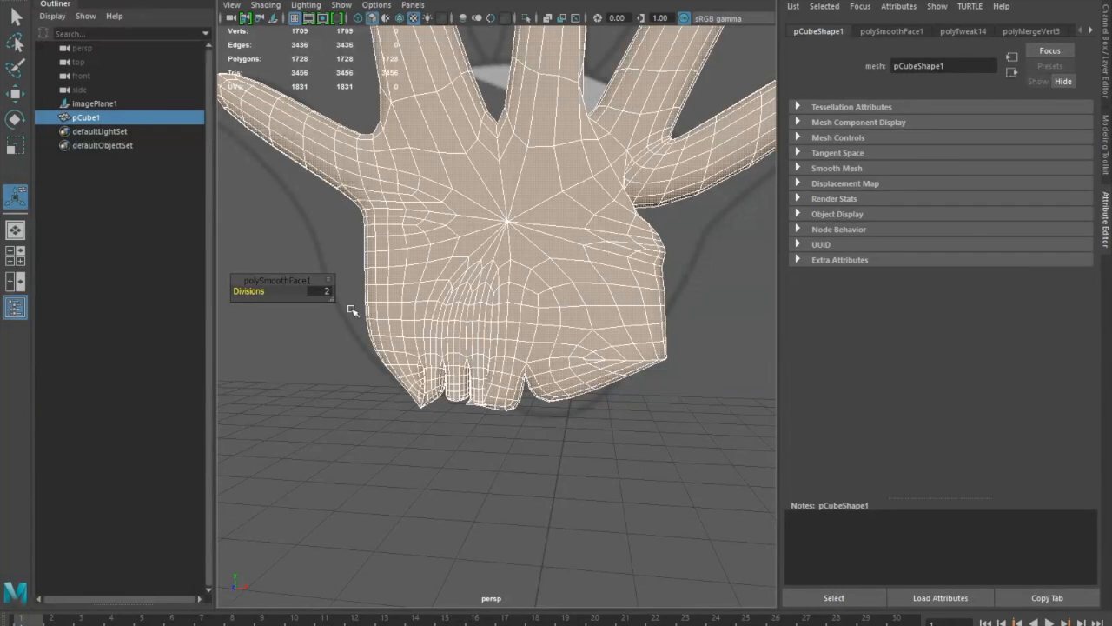
left_click(325, 294)
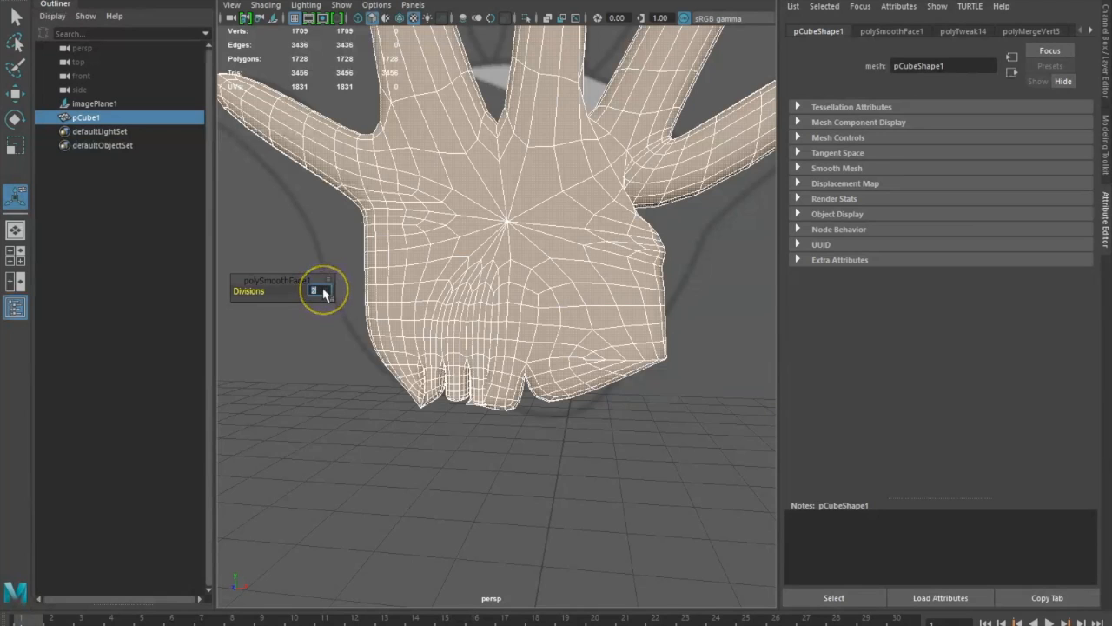
type("1")
key("Return")
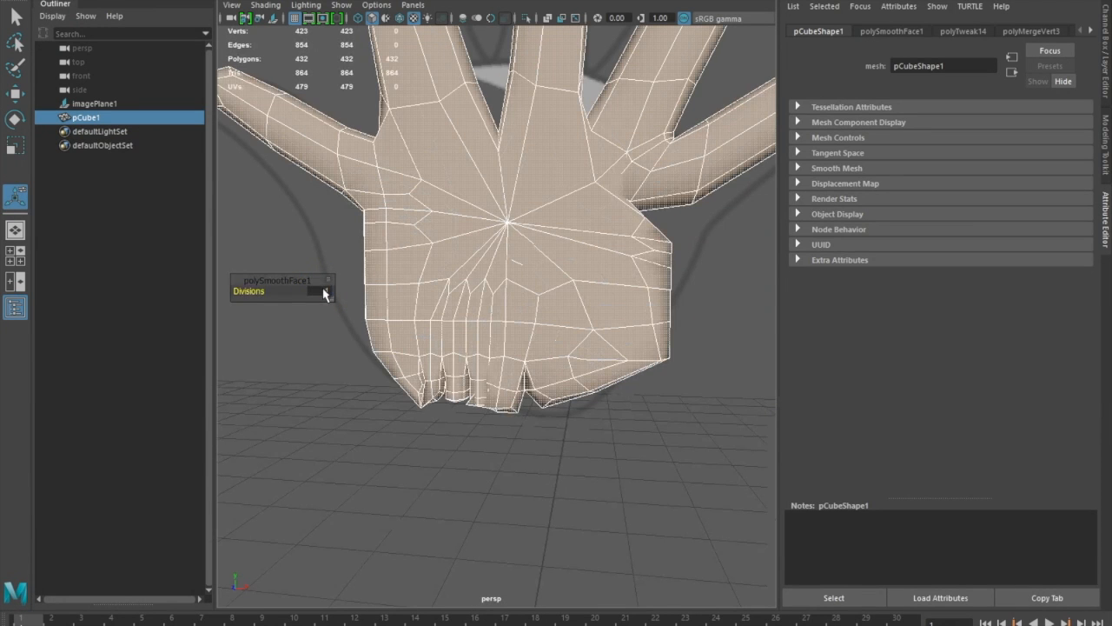
Switch the hand mesh to edge selection and target-weld the edges of the first open gap at the bottom of the palm
scroll(432, 430, "up", 2)
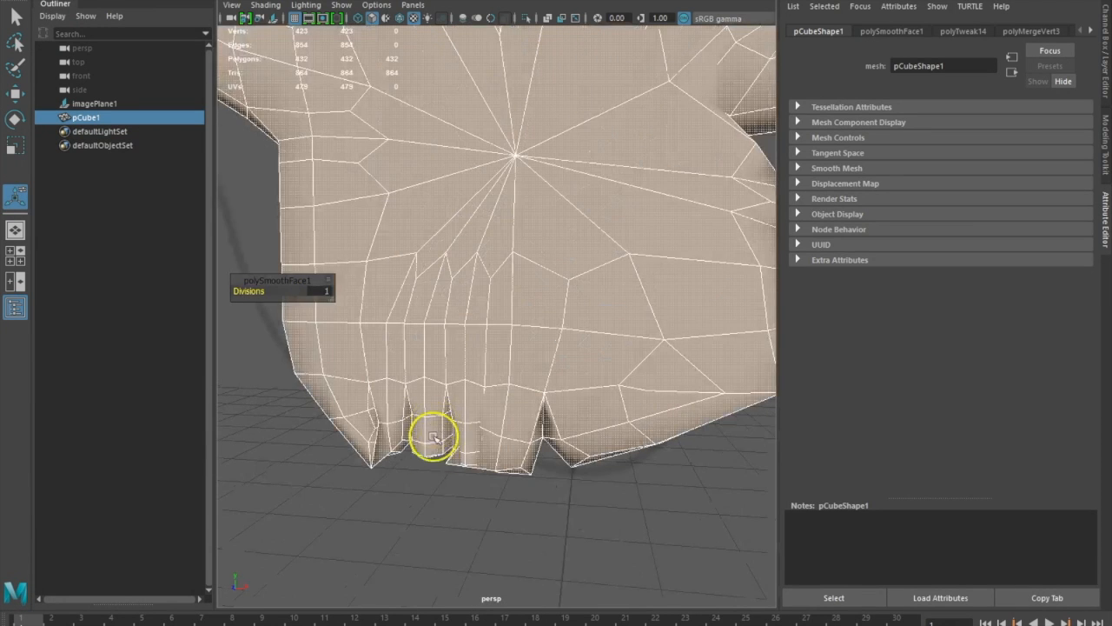
scroll(430, 530, "up", 3)
scroll(441, 523, "down", 2)
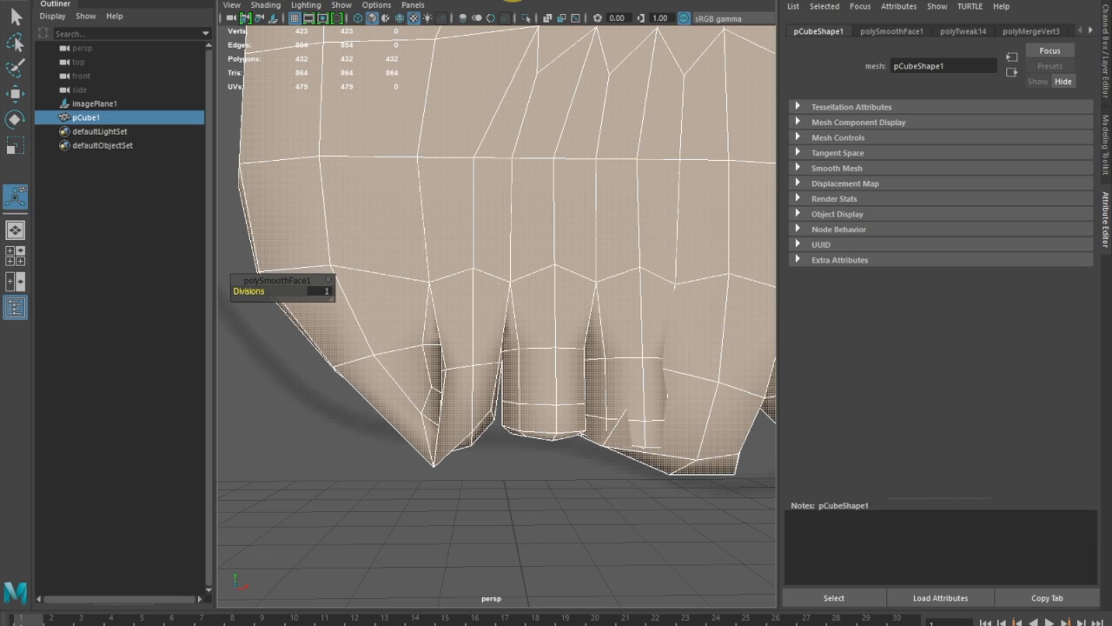
key("F9")
left_click(442, 308)
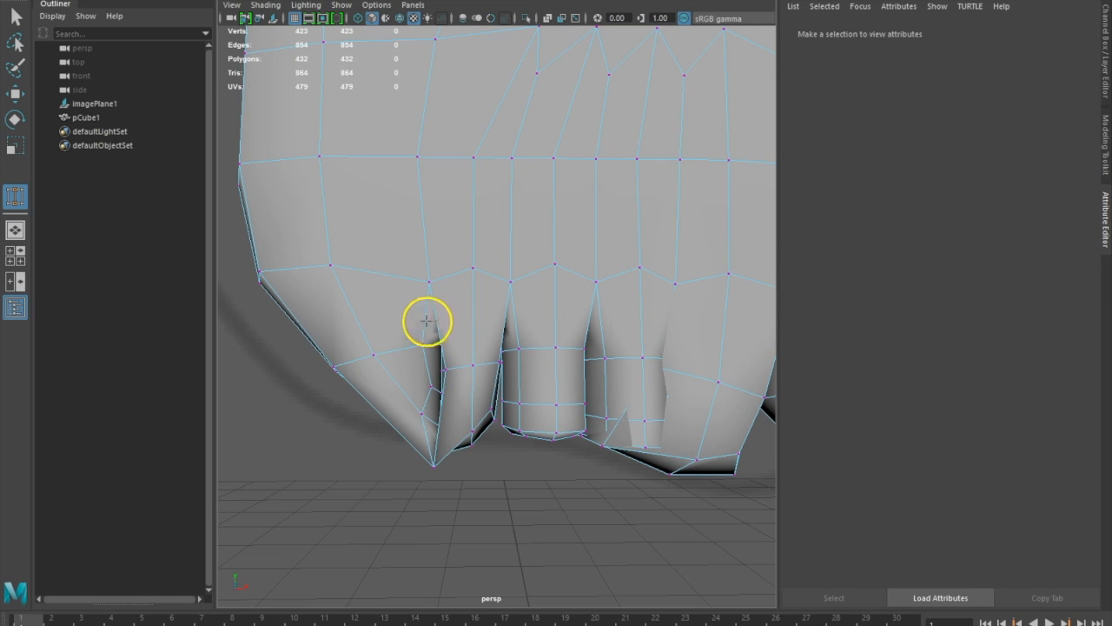
left_click(426, 322)
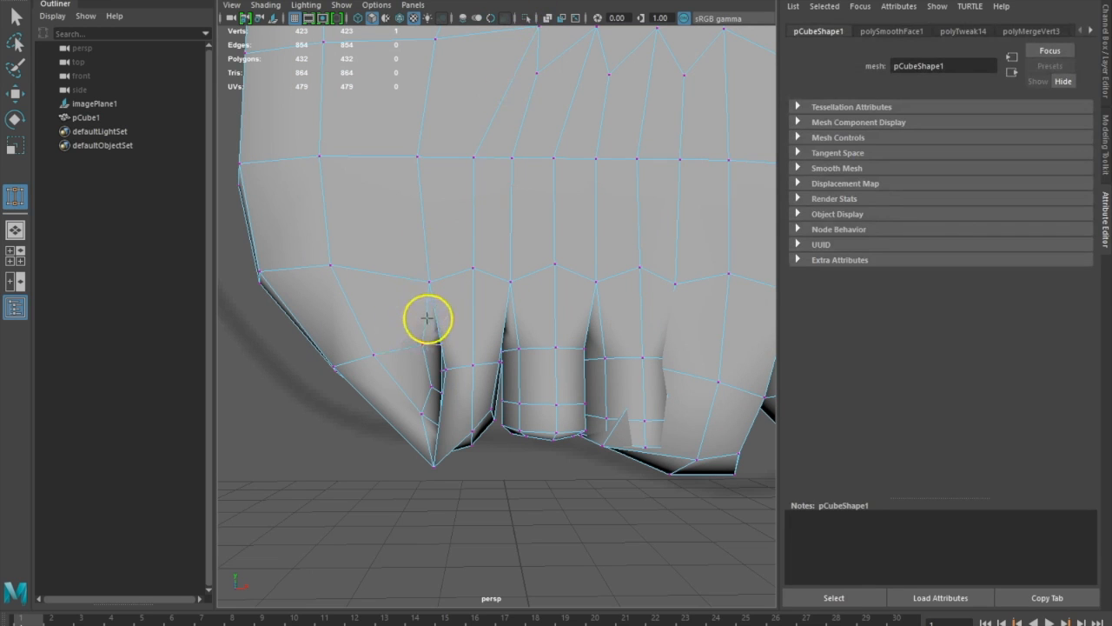
left_click(432, 321)
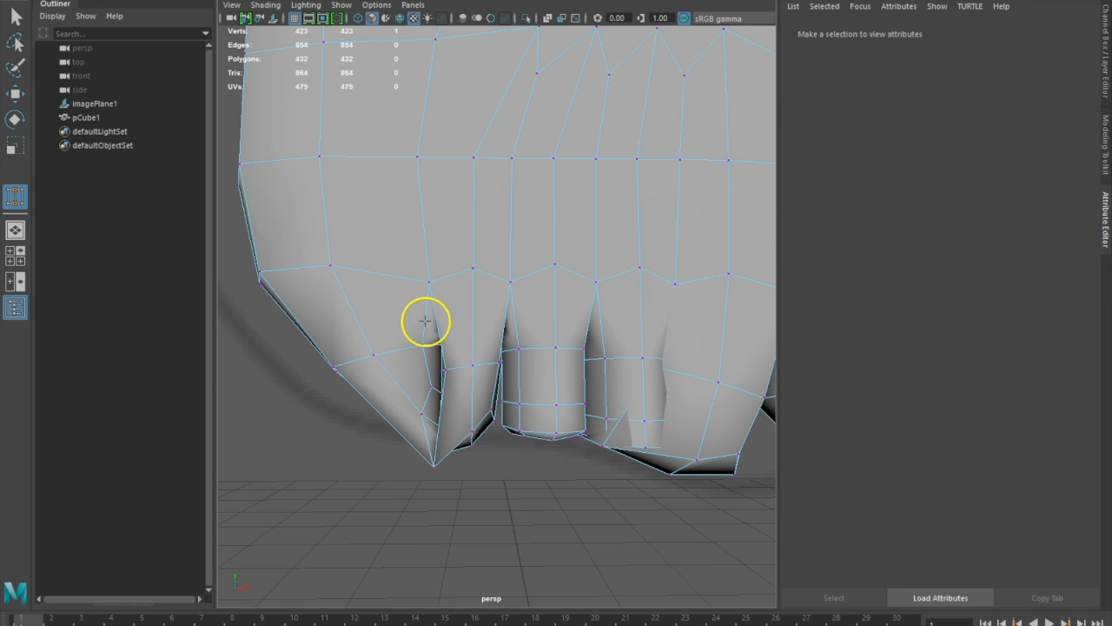
right_click(425, 321)
left_click(433, 278)
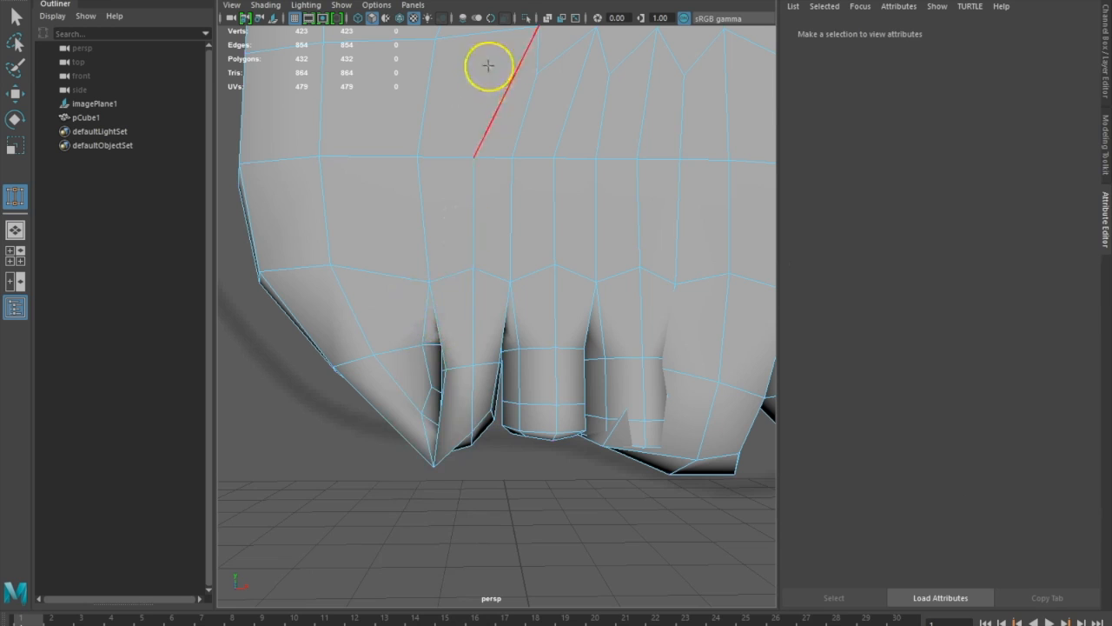
left_click_drag(425, 322, 521, 347)
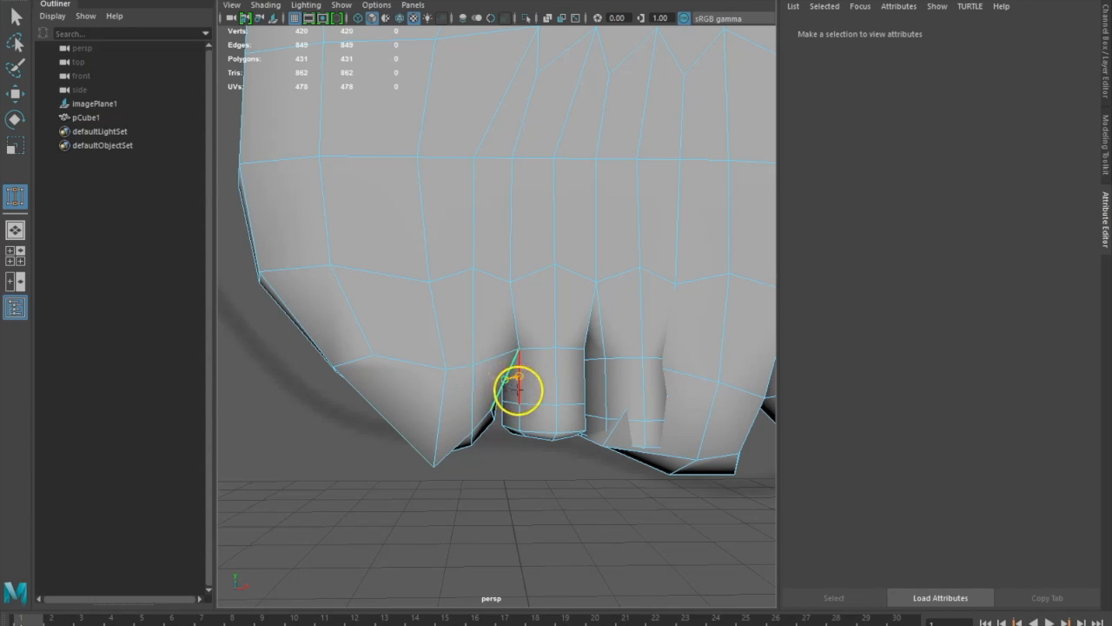
Weld the edges of the second gap along the palm's lower border onto the neighbouring ridge
left_click_drag(518, 391, 496, 424)
mouse_move(485, 491)
left_mouse_down("alt")
mouse_move(478, 479)
mouse_move(485, 489)
left_mouse_up("alt")
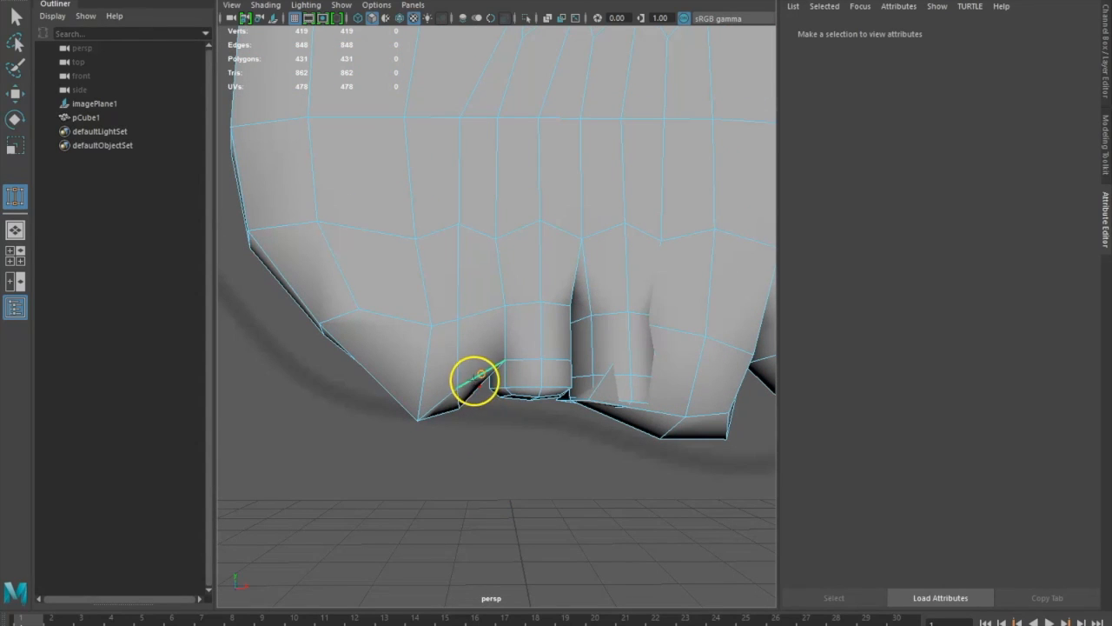
left_click_drag(504, 380, 500, 392)
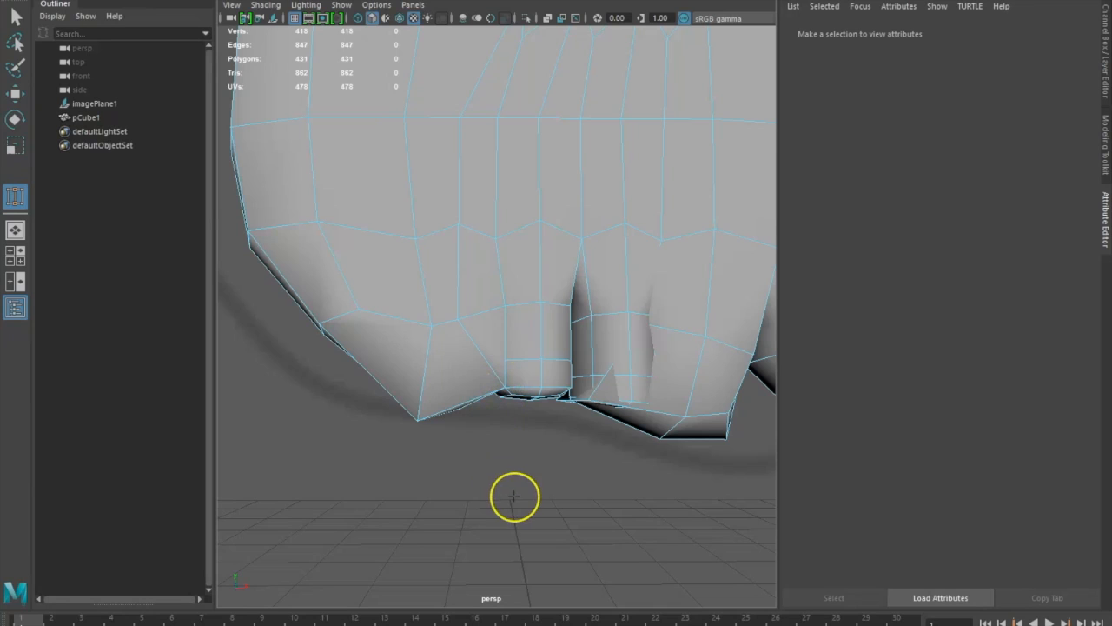
Weld the edges of the remaining gaps along the front of the palm's lower border
mouse_move(542, 506)
left_mouse_down("alt")
mouse_move(524, 485)
mouse_move(541, 516)
left_mouse_up("alt")
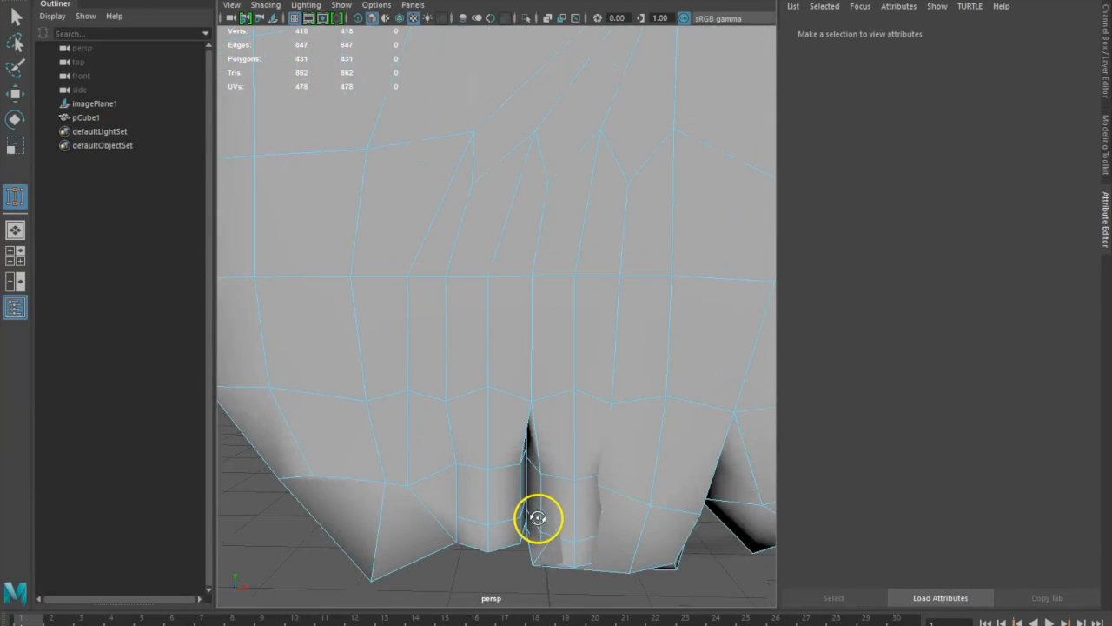
left_click_drag(539, 445, 538, 551)
left_click_drag(690, 546, 679, 536, "alt")
mouse_move(444, 405)
left_mouse_down()
mouse_move(432, 405)
mouse_move(457, 416)
left_mouse_up()
mouse_move(647, 462)
left_mouse_down("alt")
mouse_move(688, 474)
mouse_move(640, 466)
left_mouse_up("alt")
left_click_drag(509, 346, 539, 441)
left_click_drag(505, 481, 600, 494)
left_click_drag(670, 551, 544, 502, "alt")
left_click_drag(618, 454, 603, 464, "alt")
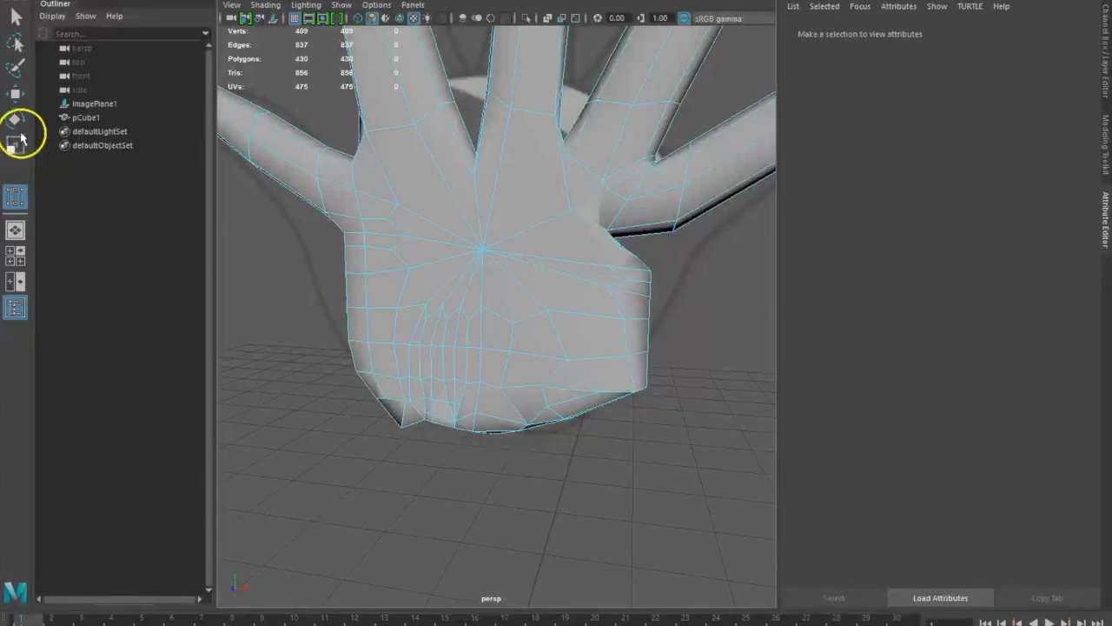
Move the palm's side edge just below the notched outer finger outward with the Move tool
left_click(17, 93)
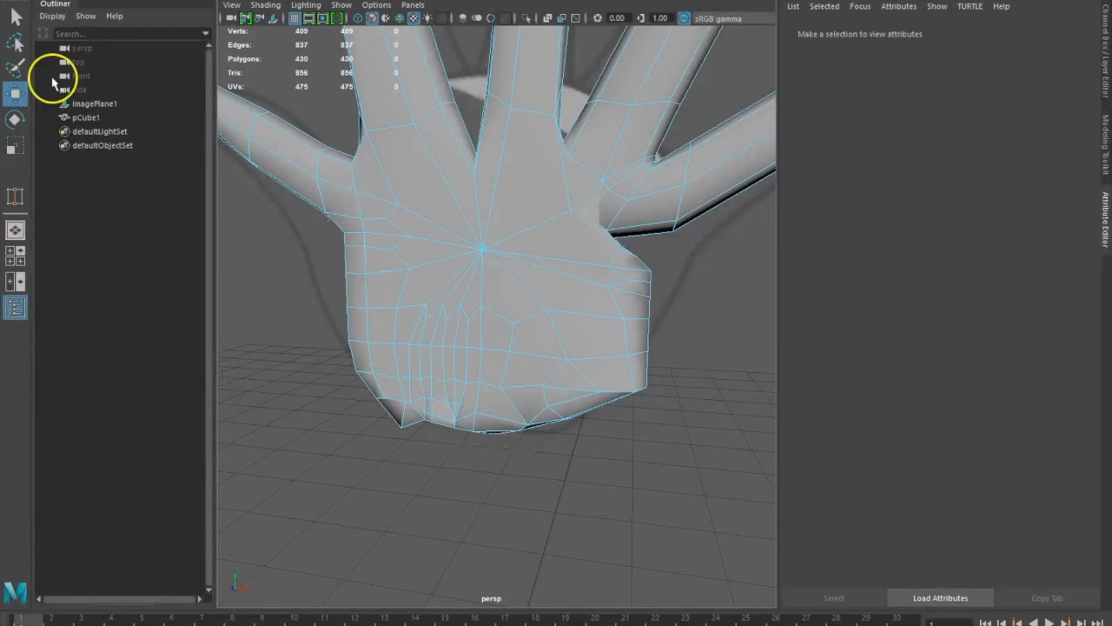
left_click(646, 335)
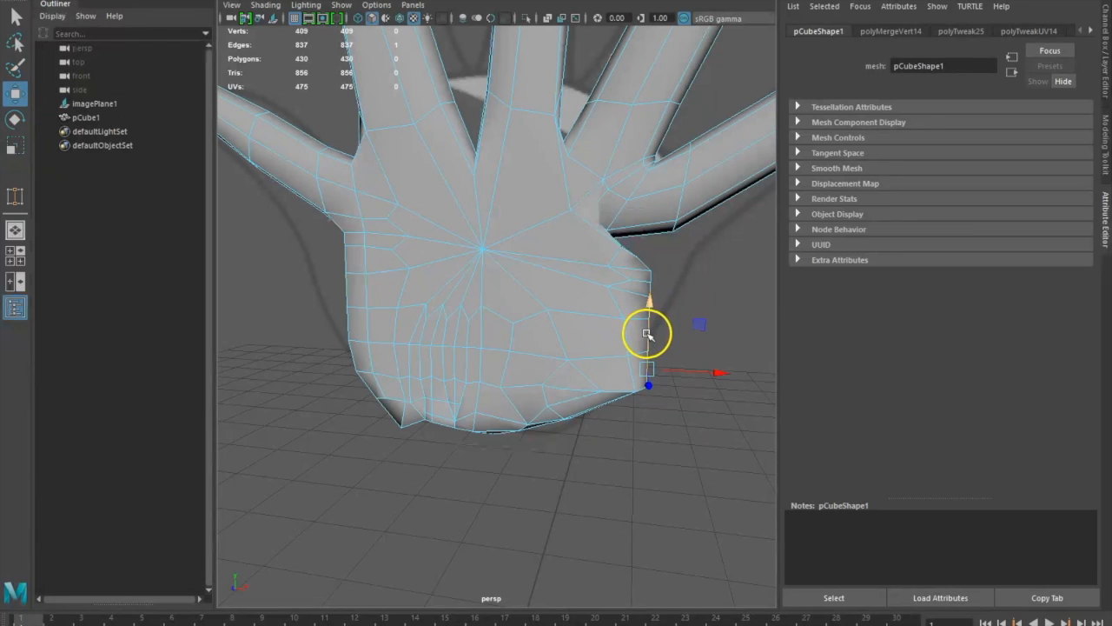
left_click(703, 373)
left_click_drag(703, 478, 677, 495, "alt")
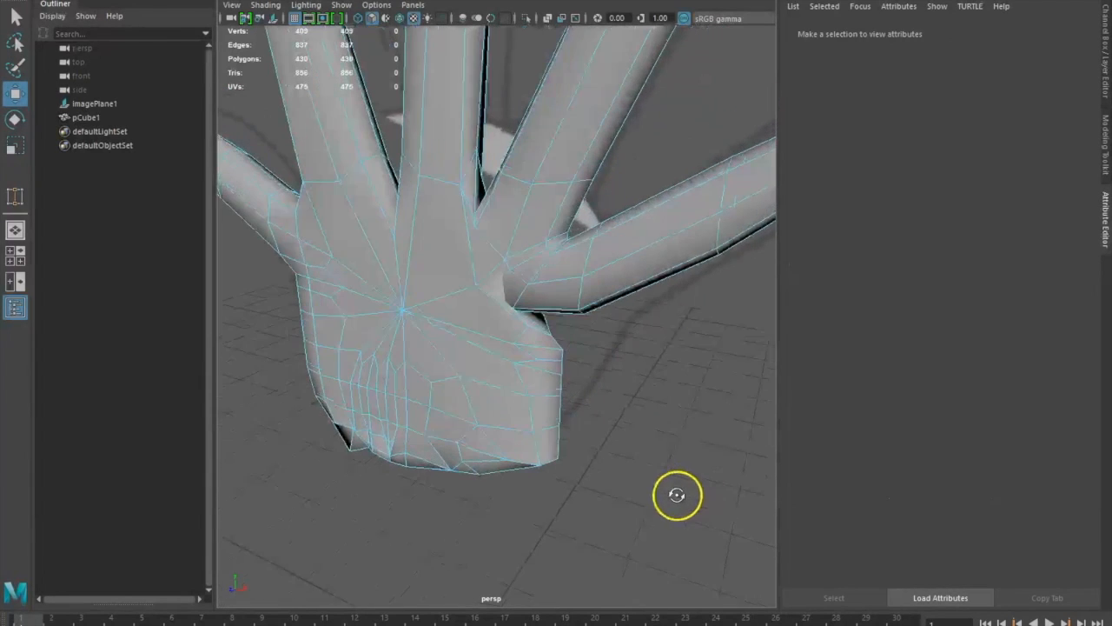
left_click_drag(585, 527, 557, 339)
left_click_drag(603, 422, 580, 463)
left_click_drag(679, 507, 698, 449, "alt")
left_click(726, 354)
left_click_drag(726, 353, 668, 347, "alt")
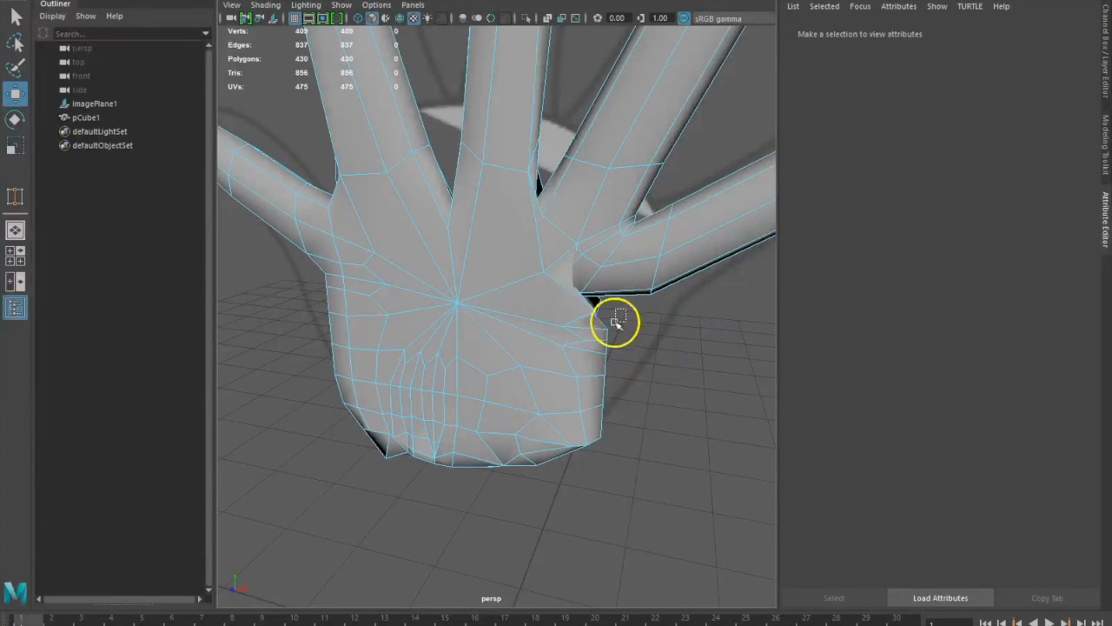
left_click_drag(591, 258, 593, 250)
left_click_drag(656, 317, 693, 313)
mouse_move(612, 249)
left_mouse_down()
mouse_move(627, 221)
mouse_move(626, 258)
left_mouse_up()
left_click(698, 420)
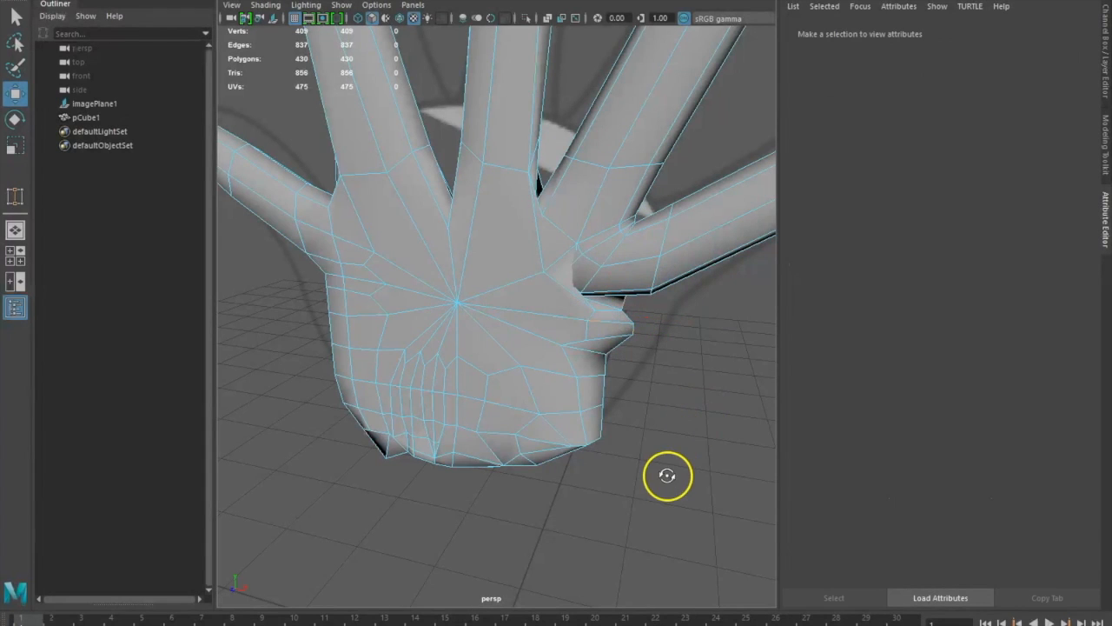
Switch to vertex selection and move the side vertices below the new bulge outward to even out the palm's contour
left_click_drag(665, 472, 673, 496, "alt")
left_click_drag(689, 449, 698, 394)
left_click(694, 381)
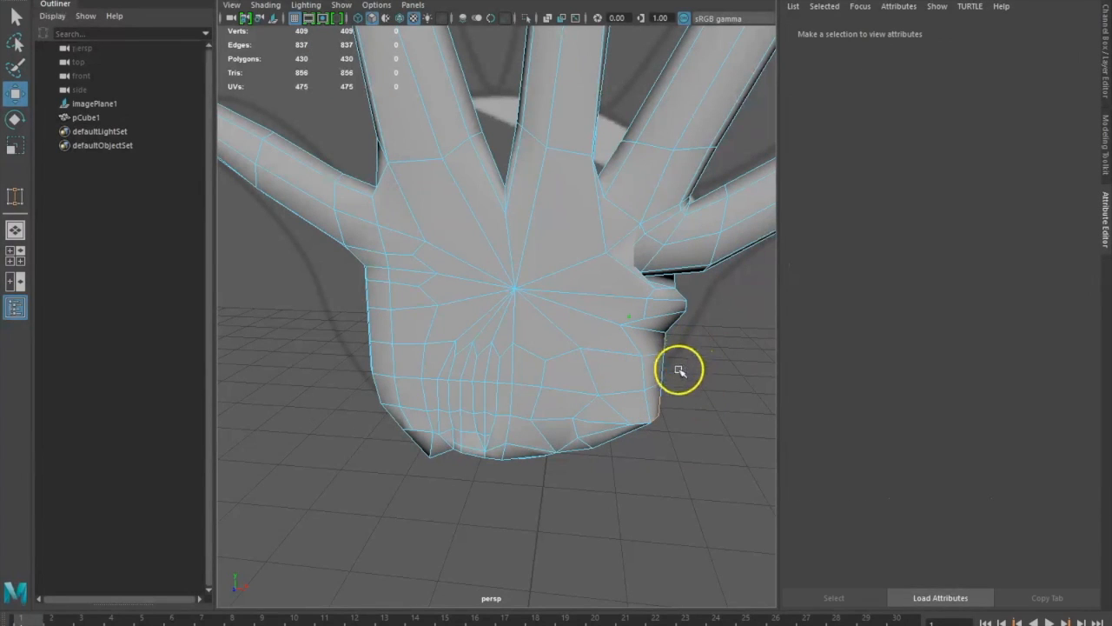
right_click_drag(669, 368, 529, 322)
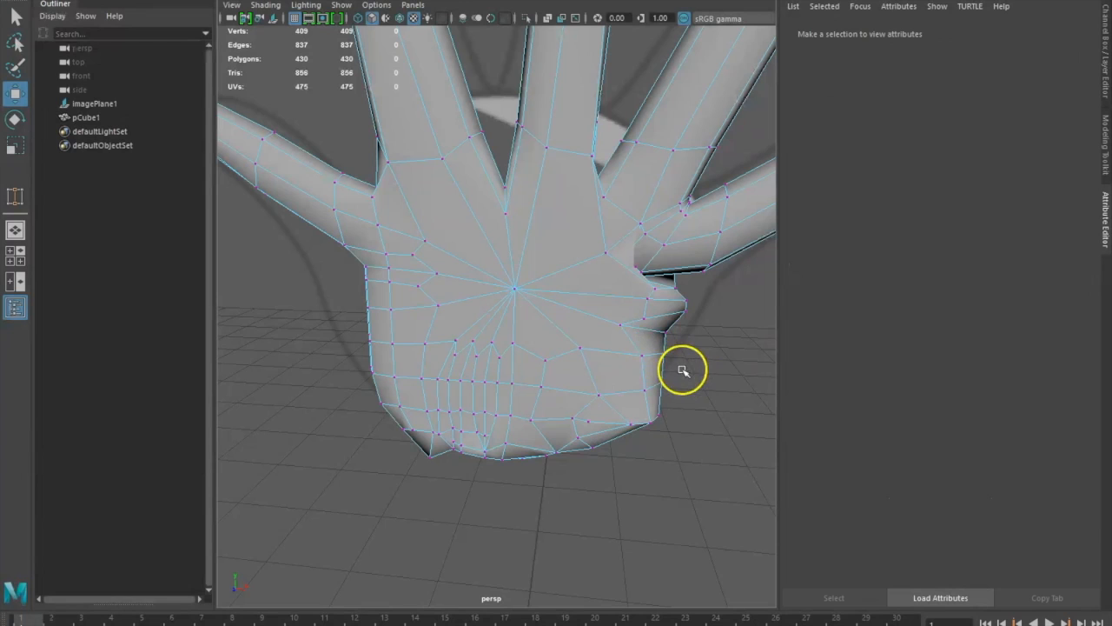
left_click_drag(658, 328, 657, 327)
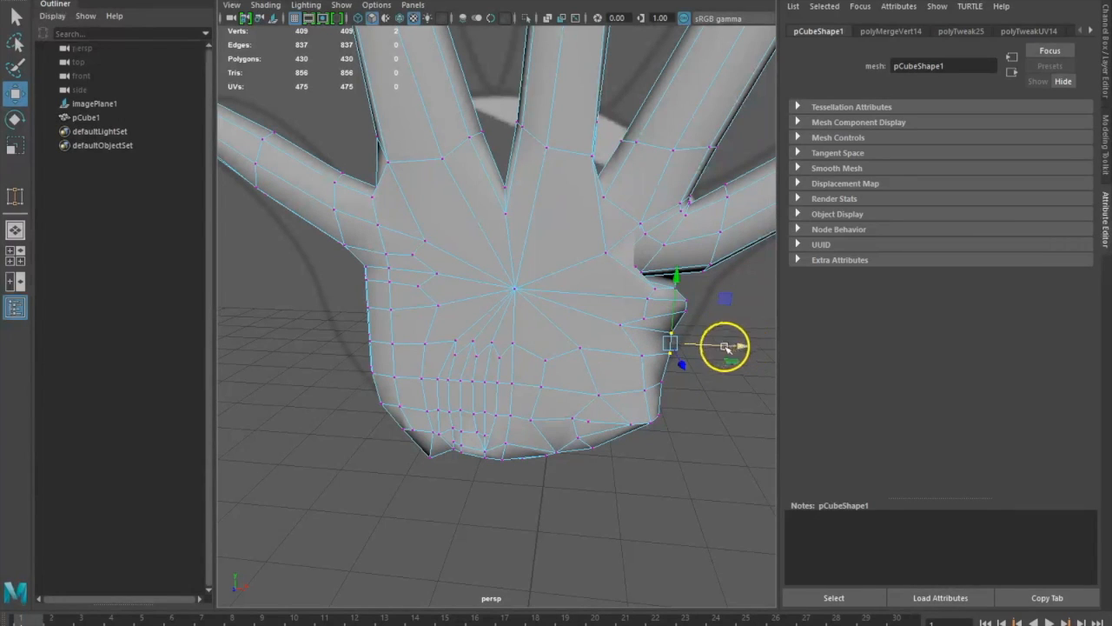
left_click(686, 331)
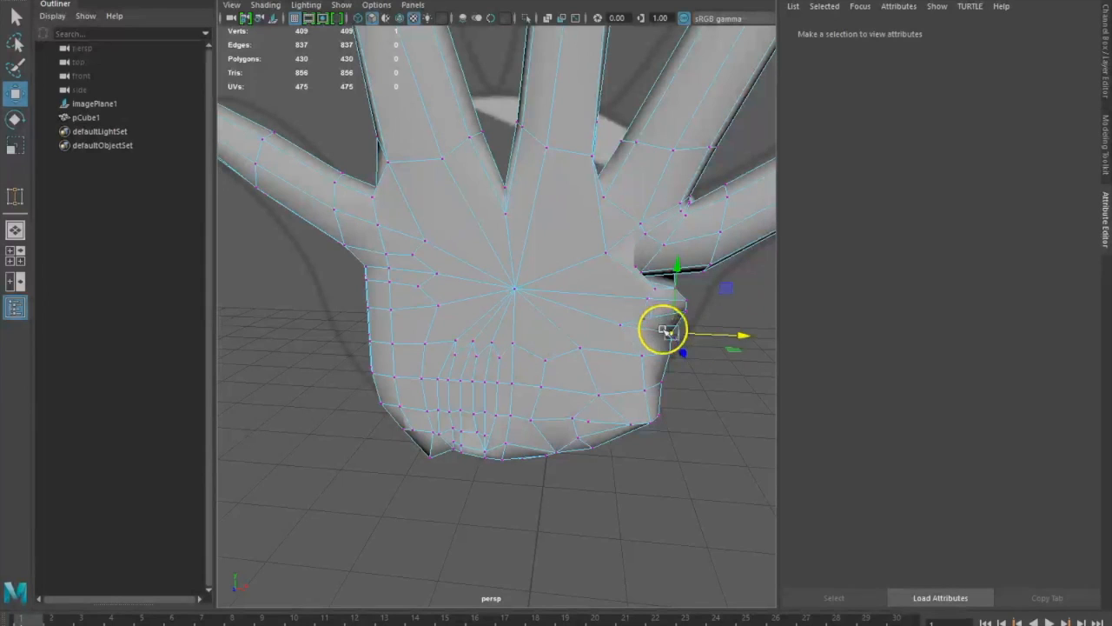
left_click_drag(743, 339, 752, 341)
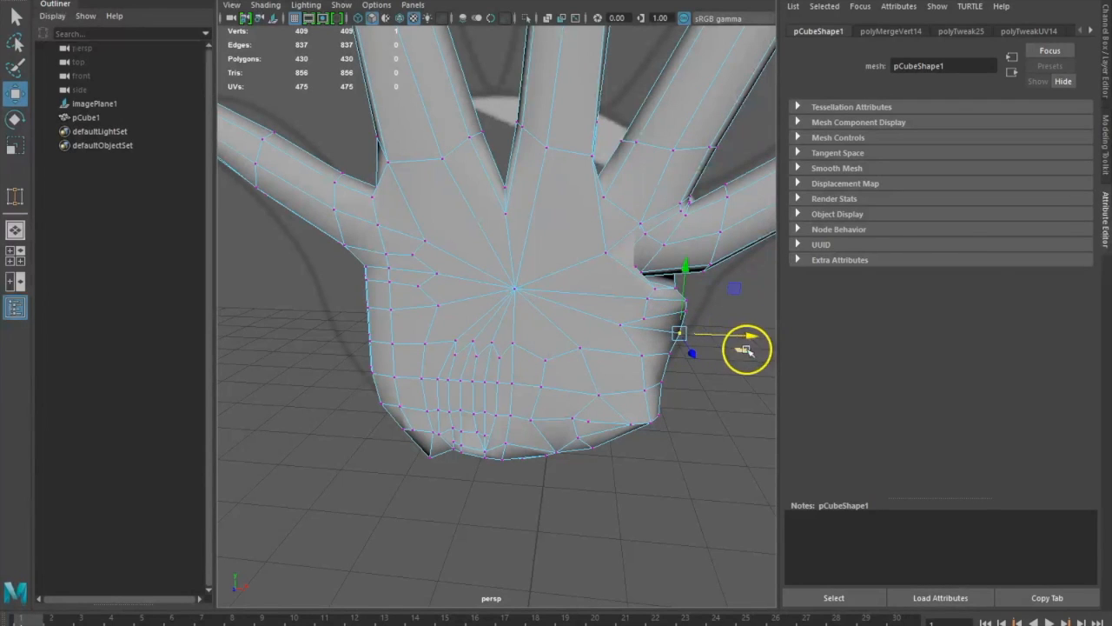
left_click(713, 397)
Switch back to edge selection and target-weld the edge in the notch under the outer finger to its neighbour
left_click_drag(713, 397, 709, 407, "alt")
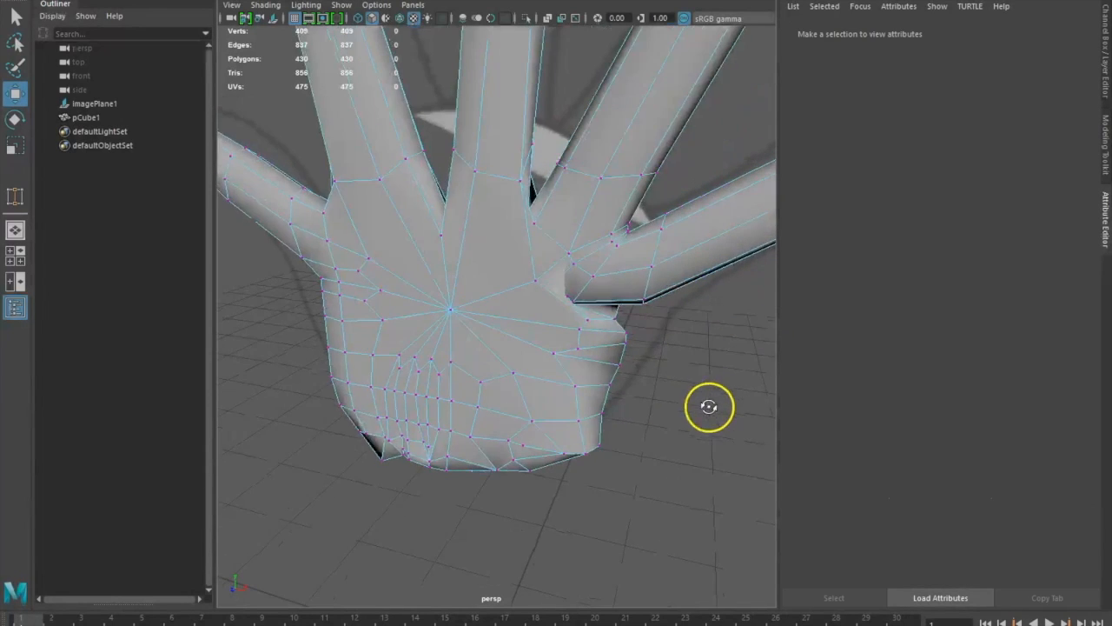
left_click_drag(652, 343, 673, 332, "alt")
right_click(636, 318)
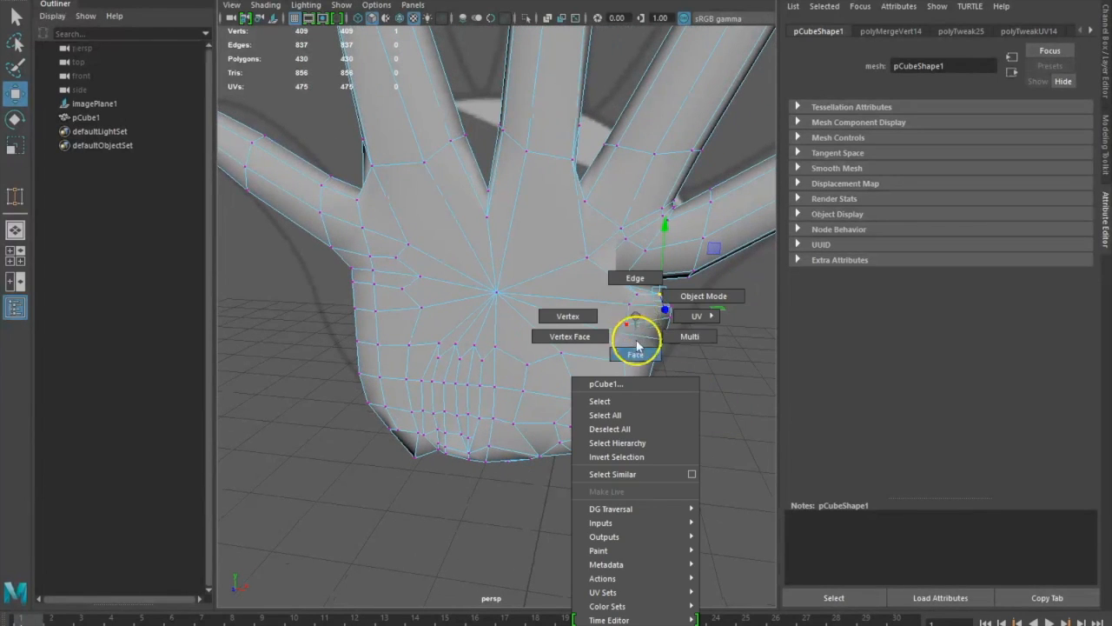
left_click(635, 278)
left_click_drag(739, 325, 697, 330, "alt")
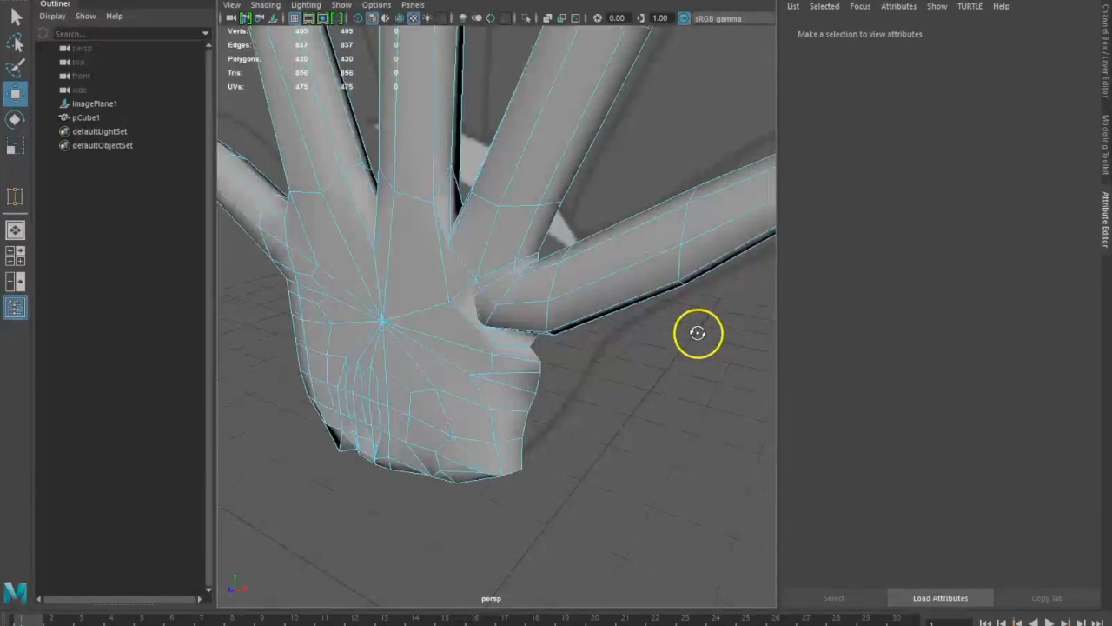
left_click(516, 336)
left_click_drag(514, 347, 521, 348)
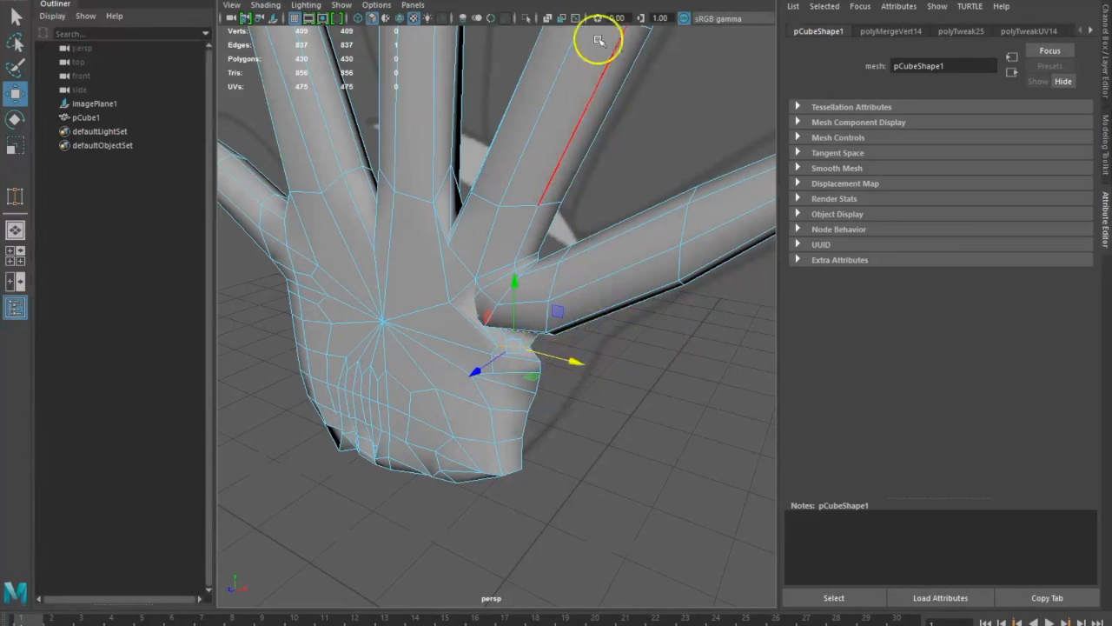
key("g")
left_click_drag(512, 345, 516, 332)
Hide the reference image by setting the Alpha Gain of imagePlane1 to 0
left_click_drag(633, 385, 388, 394, "alt")
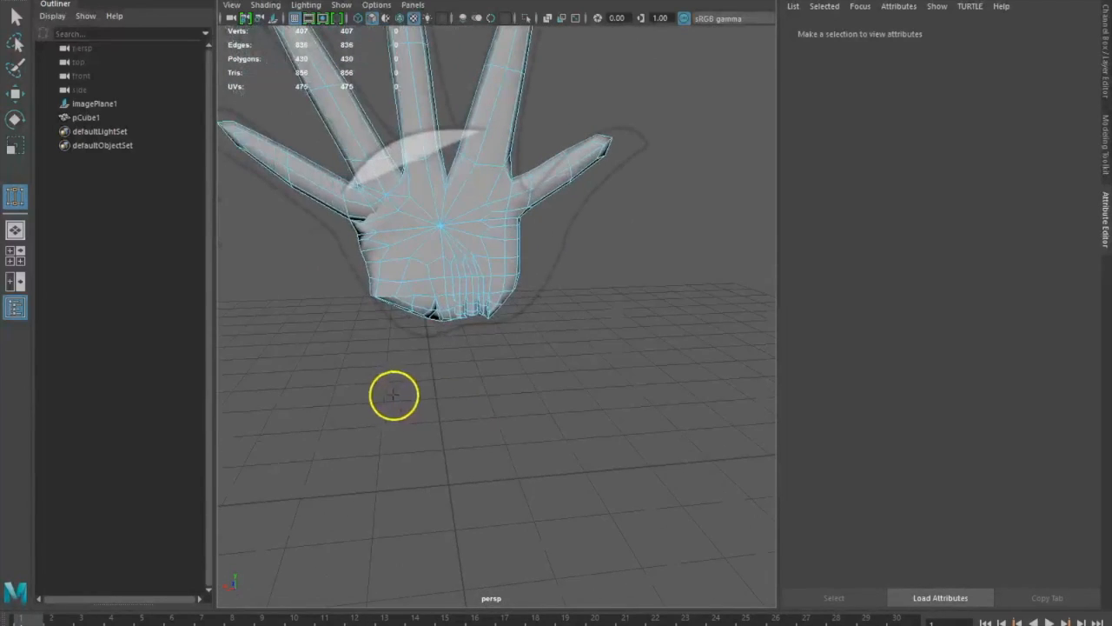
scroll(402, 392, "up", 2)
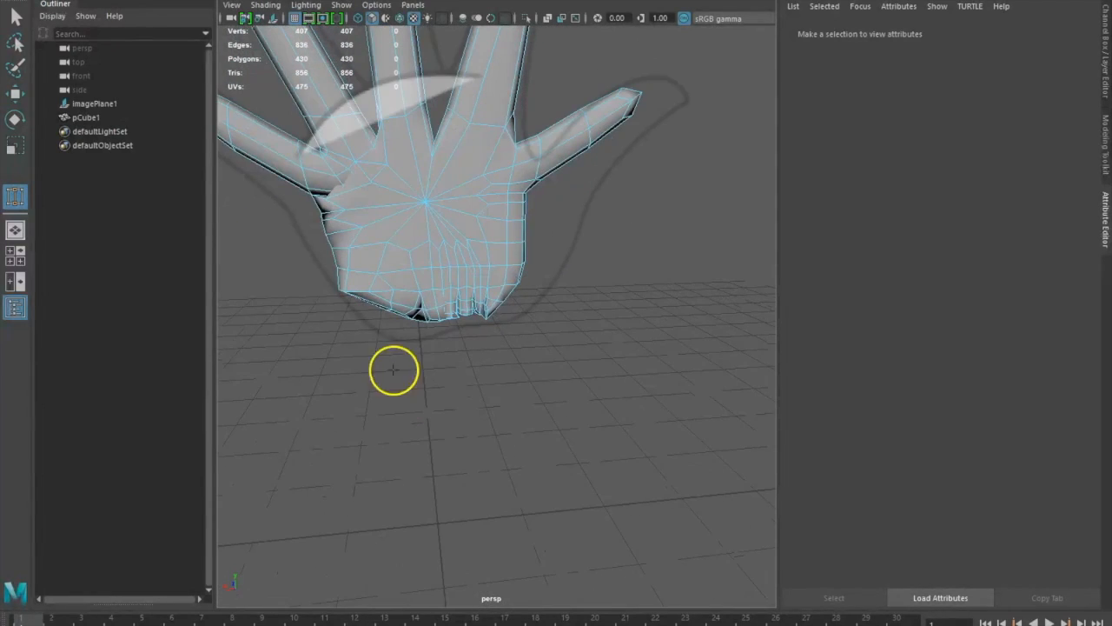
left_click(97, 104)
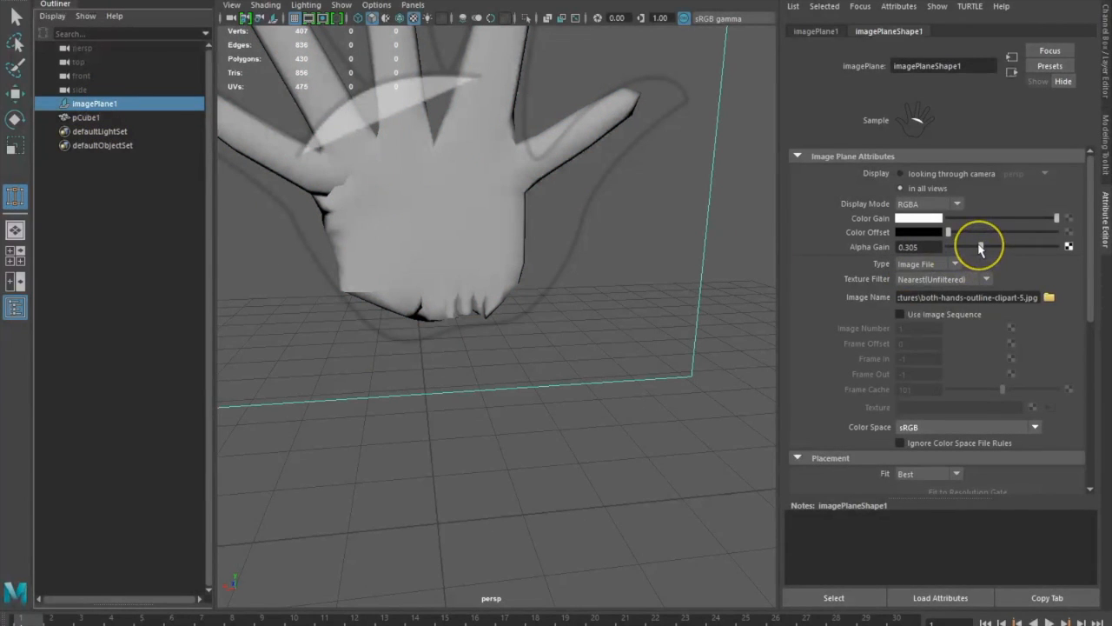
left_click_drag(970, 249, 911, 241)
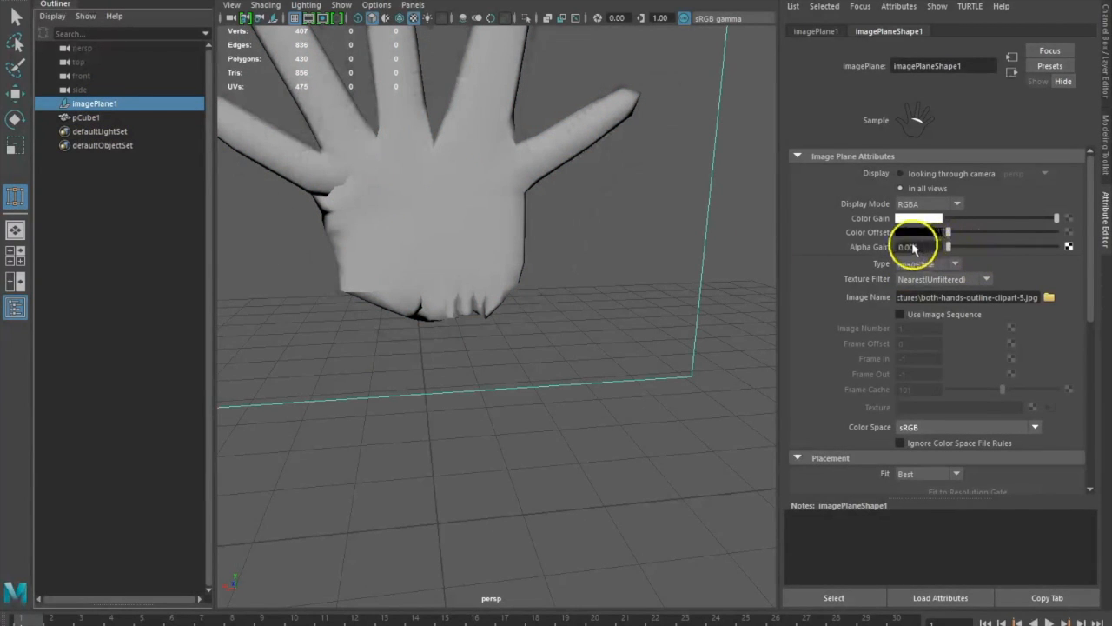
Return to the hand mesh's edges and weld the open gap at the bottom of the palm's other side
scroll(392, 323, "up", 5)
scroll(390, 325, "up", 6)
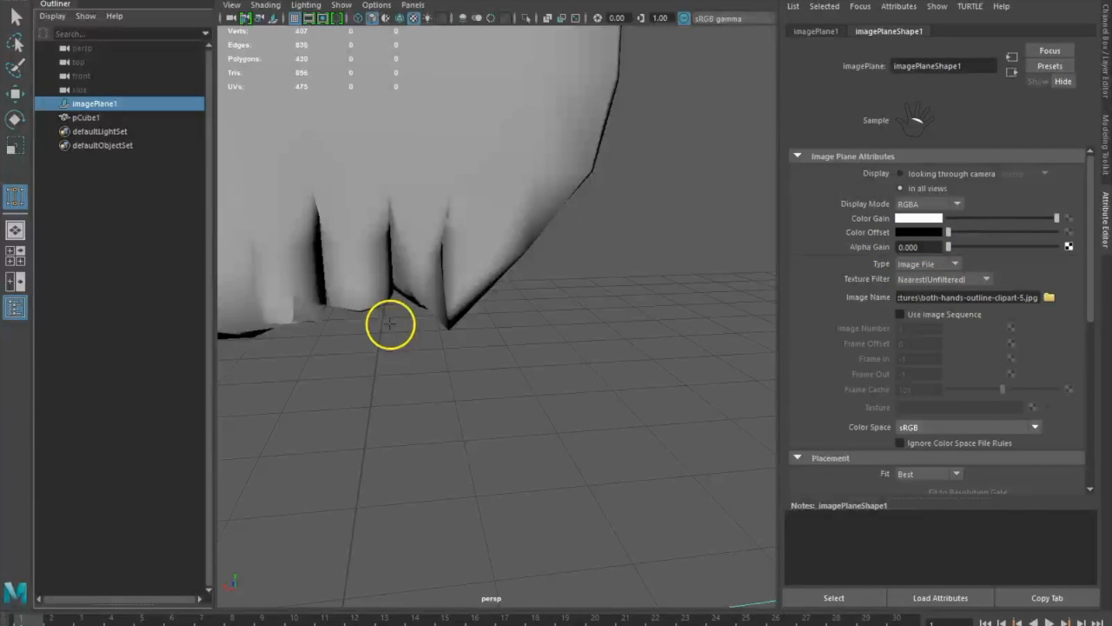
left_click_drag(384, 350, 349, 375, "alt")
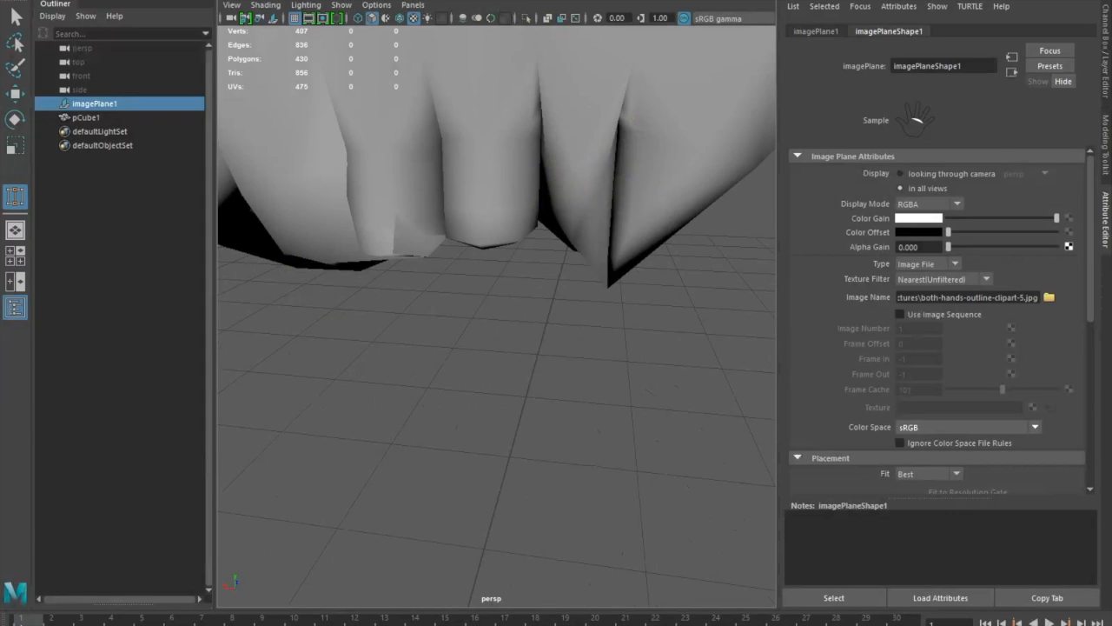
left_click(347, 318)
left_click(637, 150)
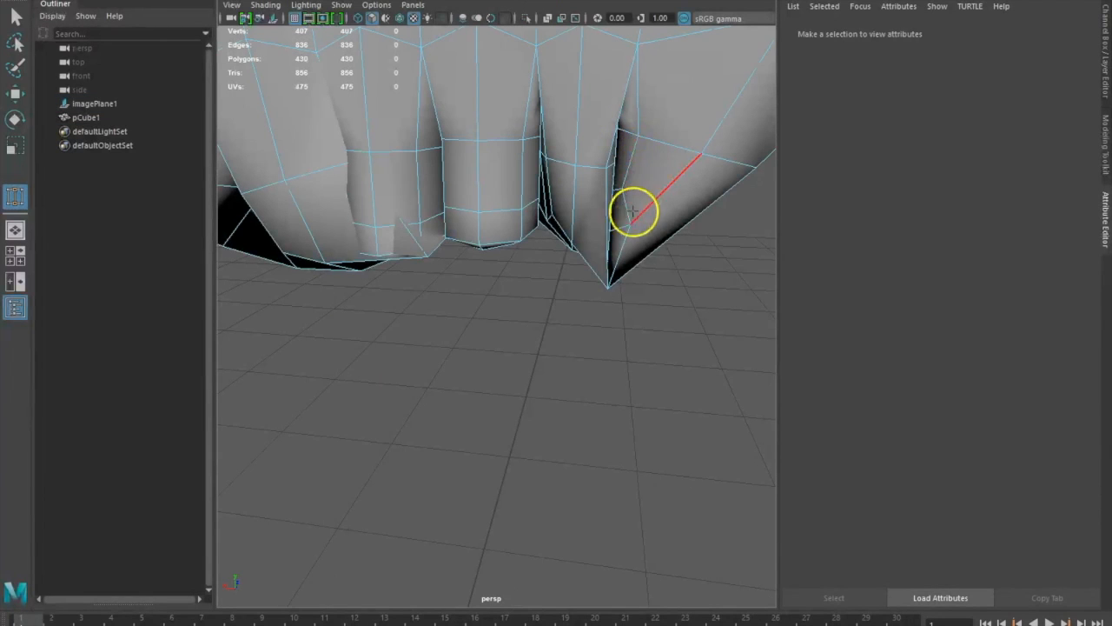
mouse_move(625, 357)
left_mouse_down("alt")
mouse_move(616, 367)
mouse_move(678, 350)
mouse_move(603, 353)
mouse_move(621, 365)
left_mouse_up("alt")
left_click_drag(481, 371, 559, 414, "alt")
middle_click_drag(558, 415, 600, 449, "alt")
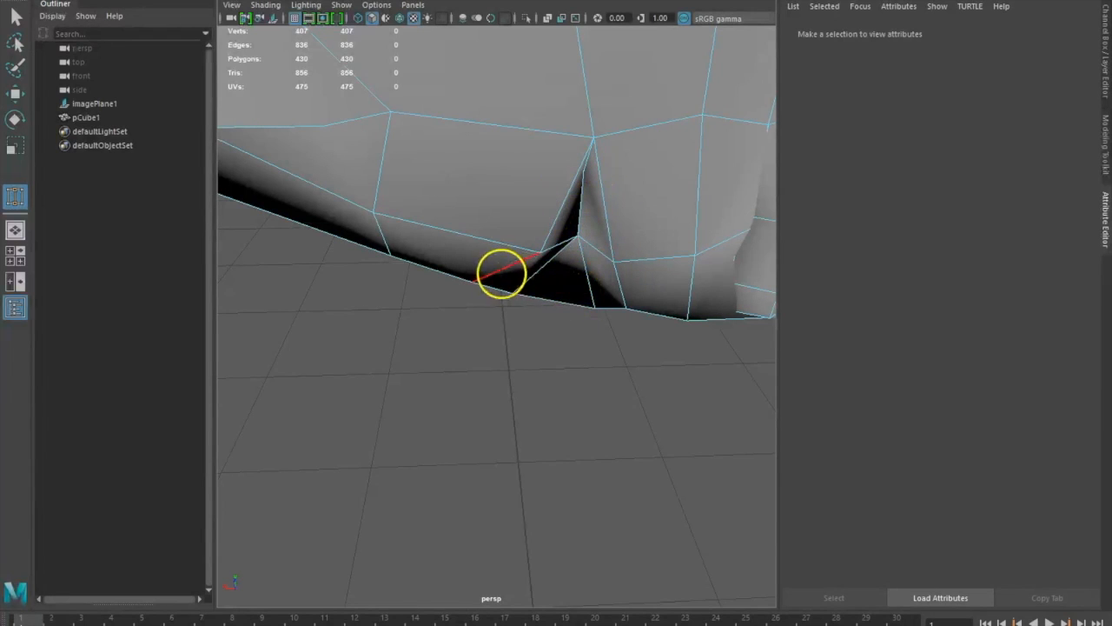
scroll(594, 391, "down", 2)
left_click_drag(583, 304, 504, 286)
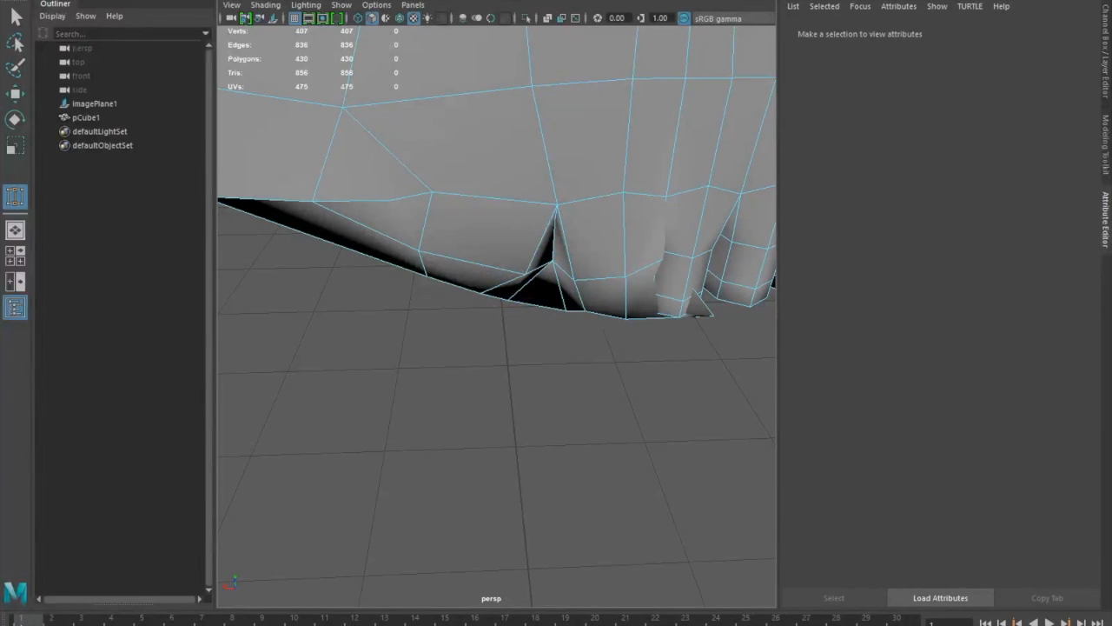